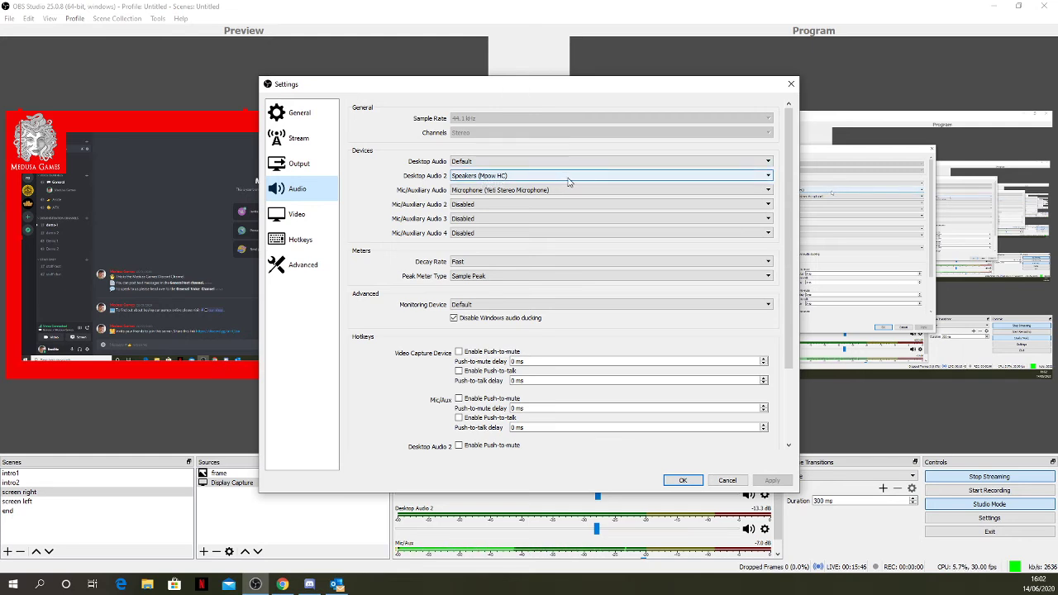
Step: Leave Desktop Audio on Default and Desktop Audio 2 on Speakers (Mpow HC), and cancel Settings
{"action": "left_click", "coordinate": [515, 161]}
{"action": "left_click", "coordinate": [482, 162]}
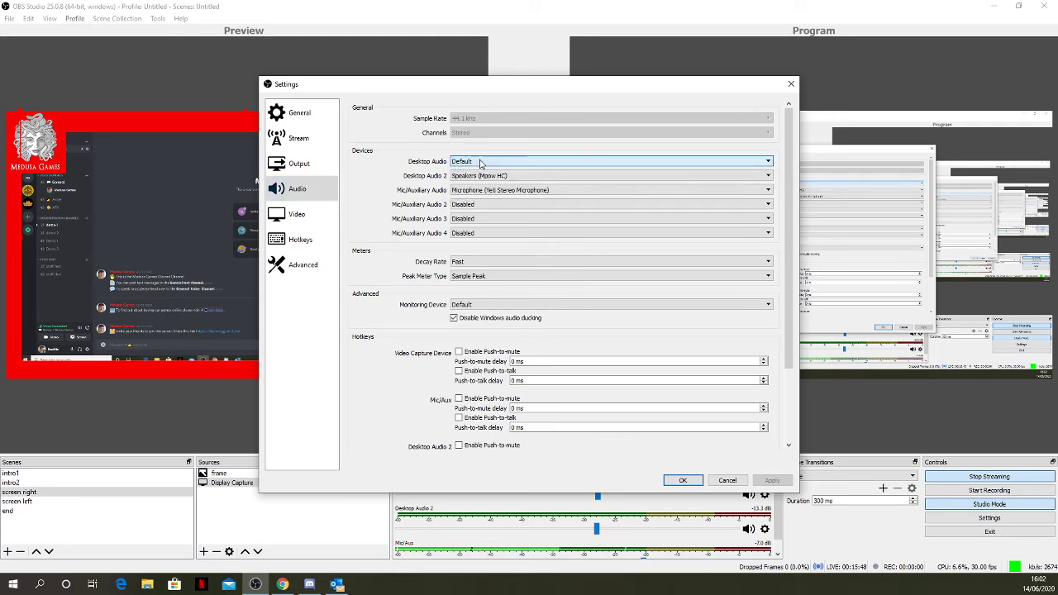
{"action": "left_click", "coordinate": [475, 176]}
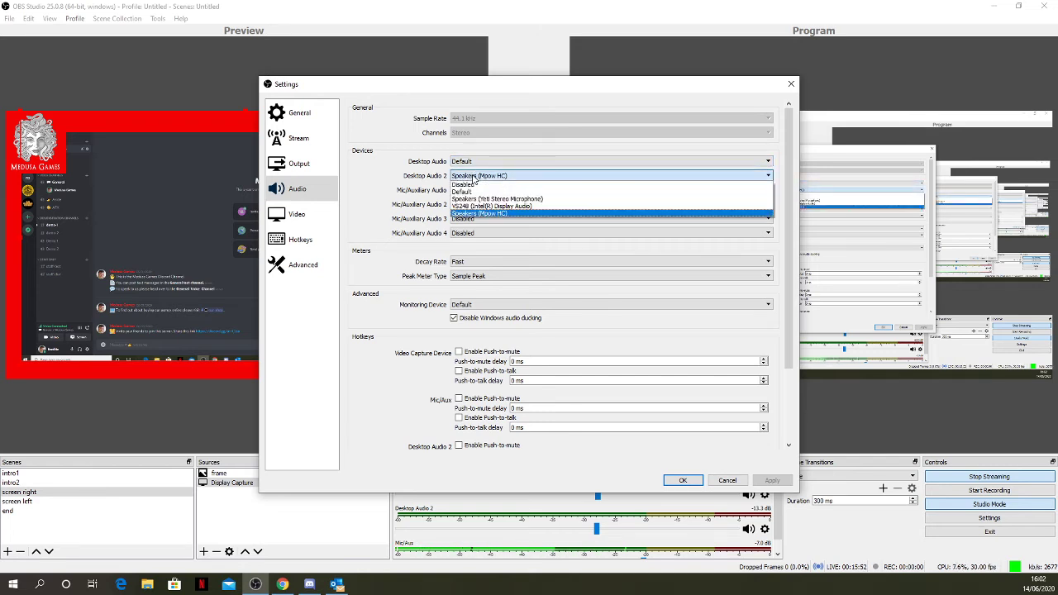
{"action": "left_click", "coordinate": [475, 177]}
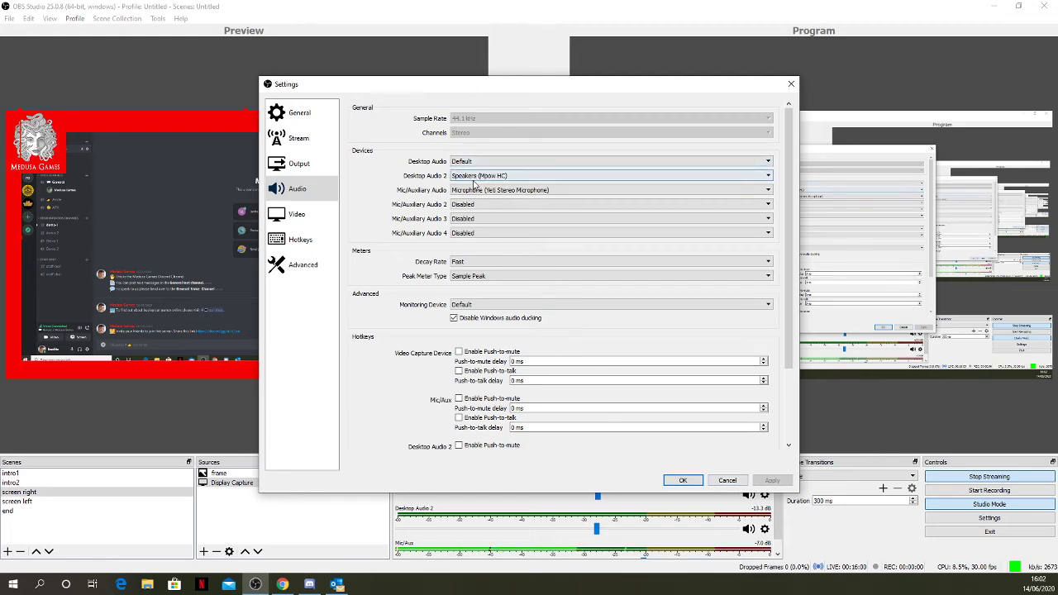
{"action": "left_click", "coordinate": [725, 484]}
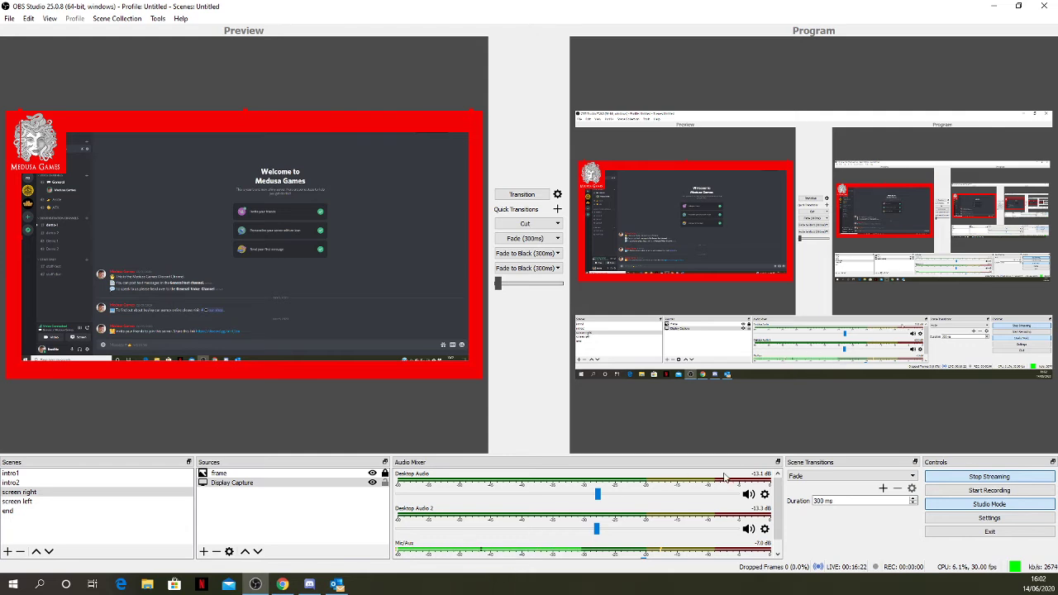
{"action": "left_click", "coordinate": [818, 480]}
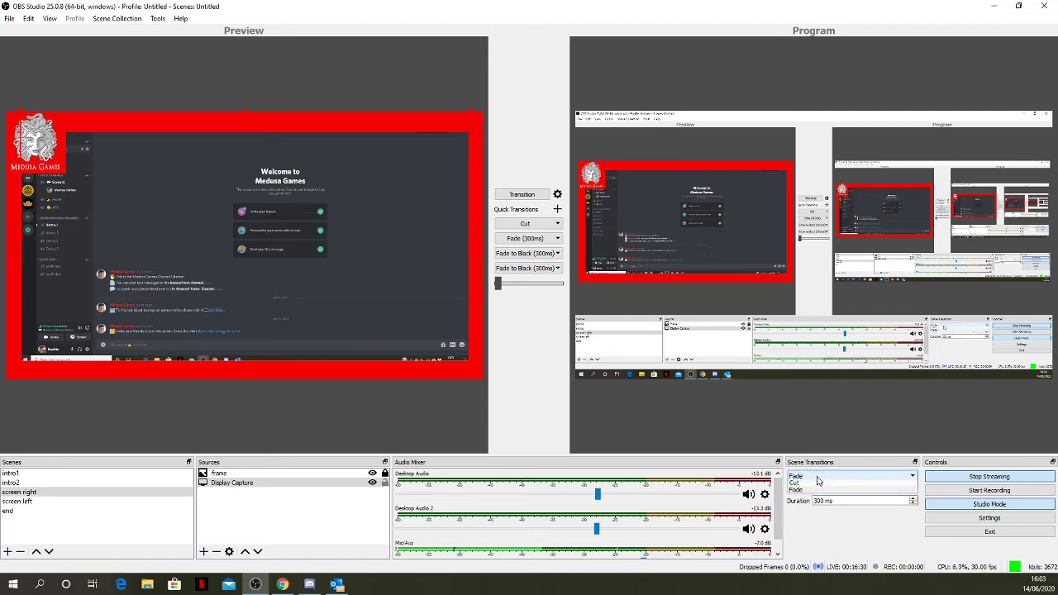
{"action": "left_click", "coordinate": [818, 480]}
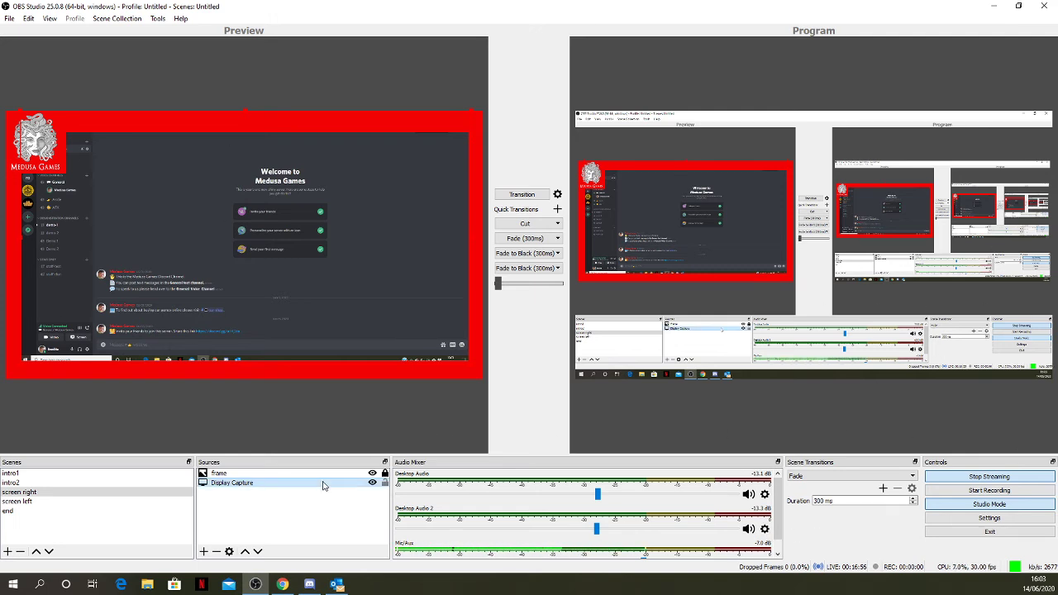
Step: Bring the Tabletopia card table into the display capture and select the Display Capture source
{"action": "key", "text": "alt+Tab"}
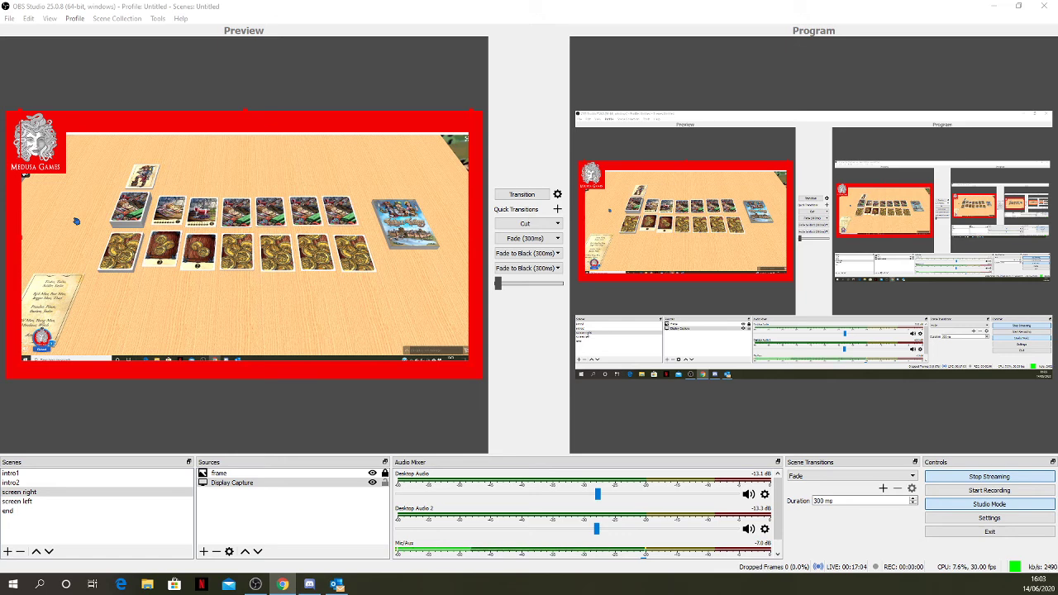
{"action": "key", "text": "alt+Tab"}
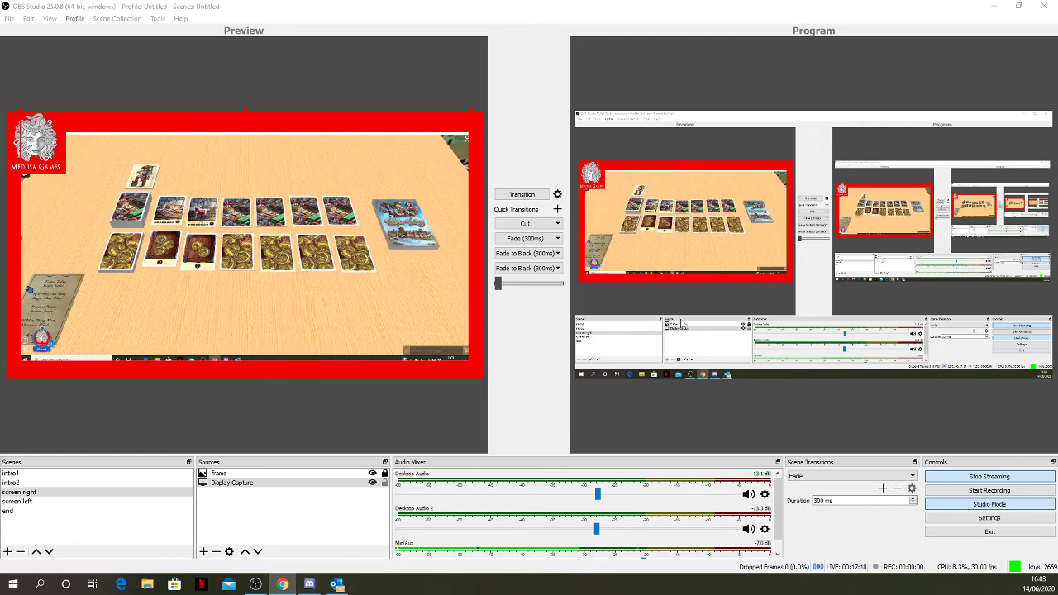
{"action": "left_click", "coordinate": [254, 484]}
Step: Preview the intro2 webcam scene and transition it live to Program
{"action": "left_click", "coordinate": [12, 483]}
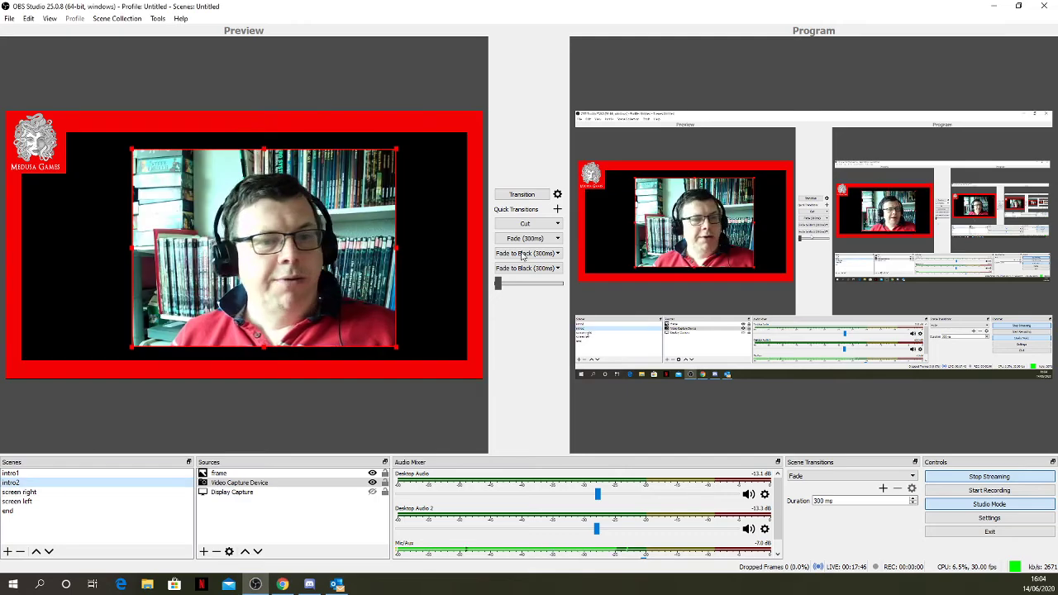
{"action": "left_click", "coordinate": [522, 194]}
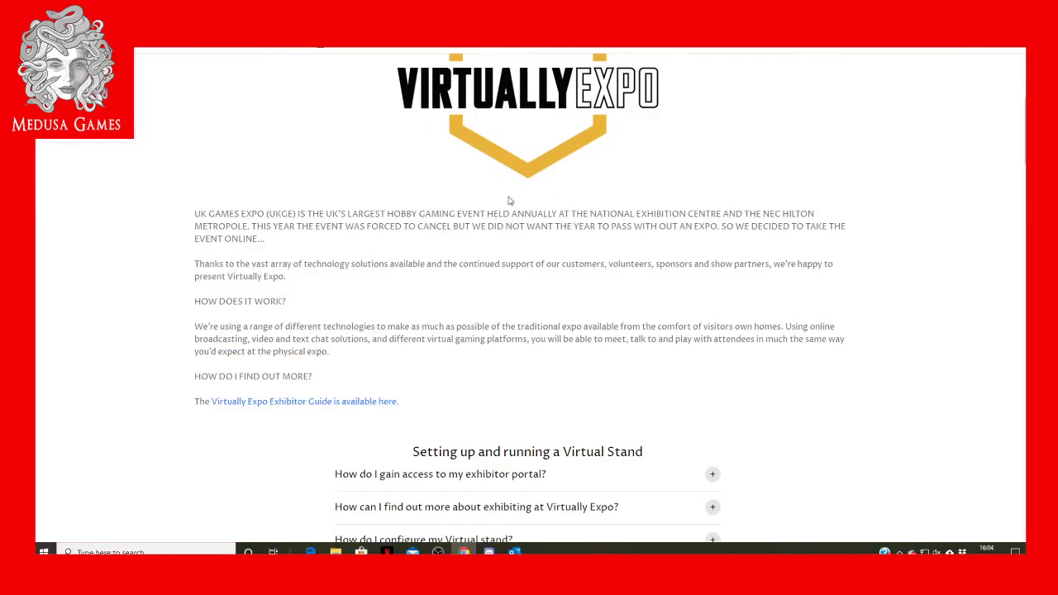
Step: Scroll through the Streaming a game demo guide, example stream and troubleshooting, then back up
{"action": "scroll", "coordinate": [509, 203], "scroll_direction": "up", "scroll_amount": 3}
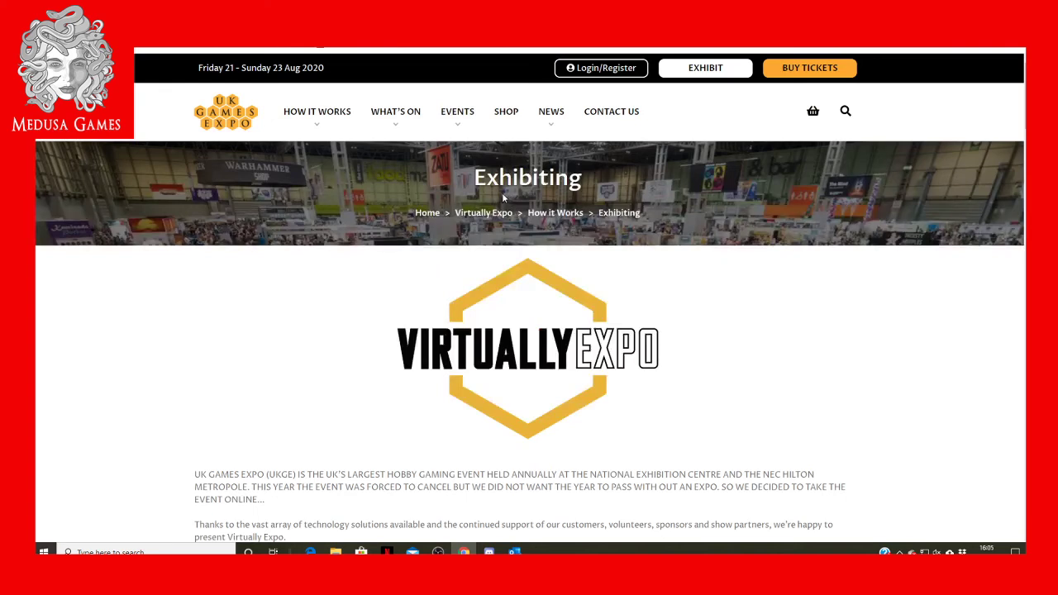
{"action": "mouse_move", "coordinate": [327, 118]}
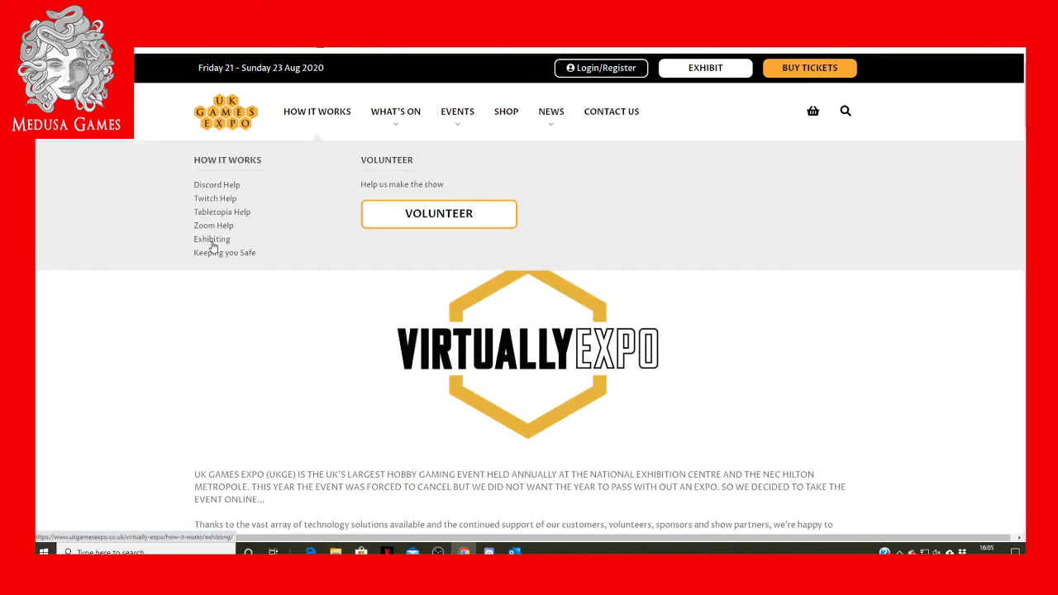
{"action": "scroll", "coordinate": [314, 314], "scroll_direction": "down", "scroll_amount": 3}
{"action": "scroll", "coordinate": [357, 396], "scroll_direction": "down", "scroll_amount": 5}
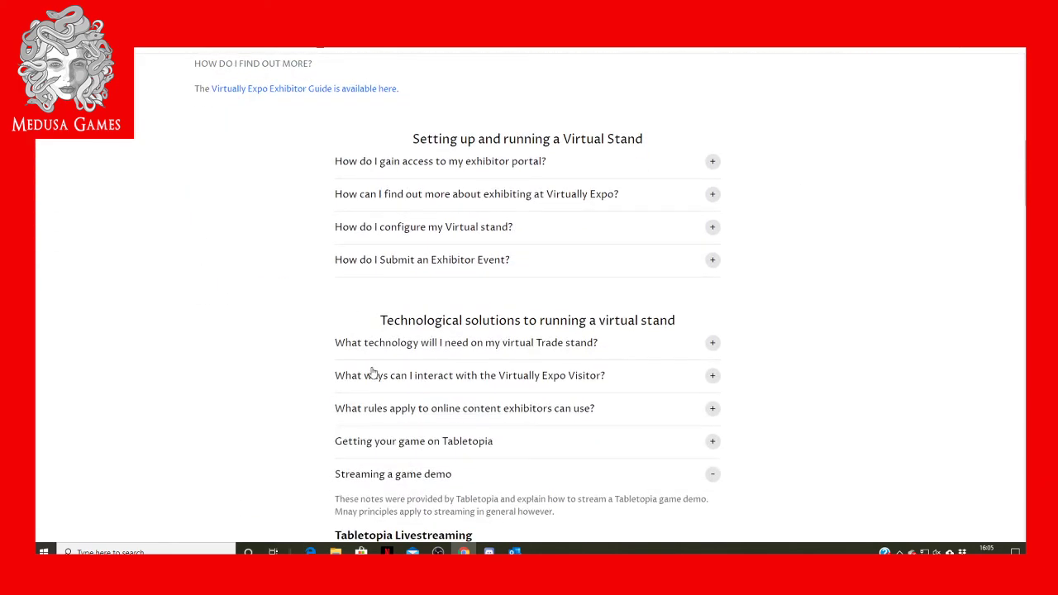
{"action": "scroll", "coordinate": [291, 333], "scroll_direction": "down", "scroll_amount": 1}
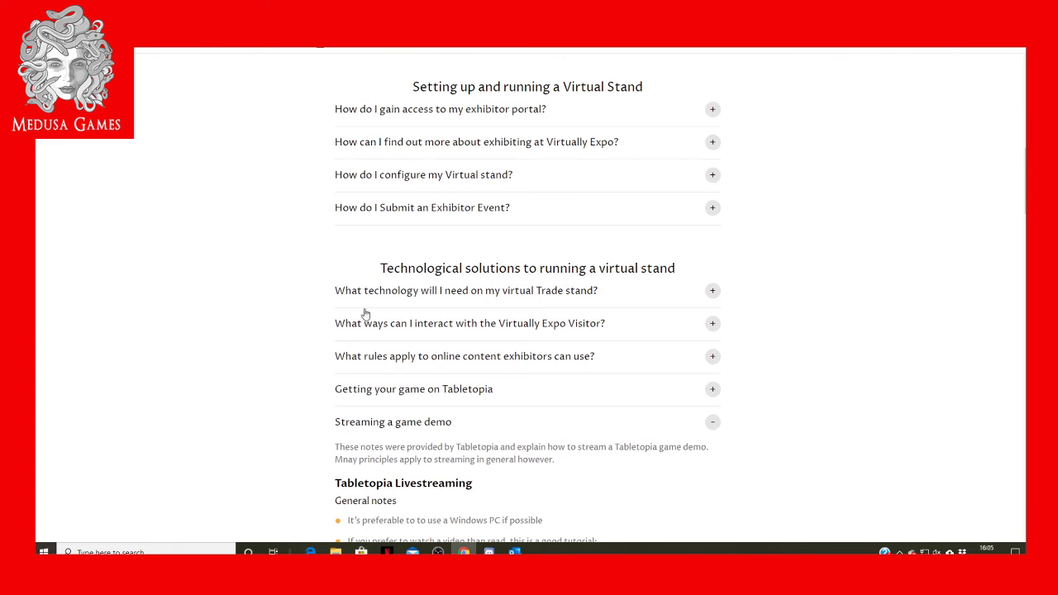
{"action": "scroll", "coordinate": [388, 302], "scroll_direction": "down", "scroll_amount": 2}
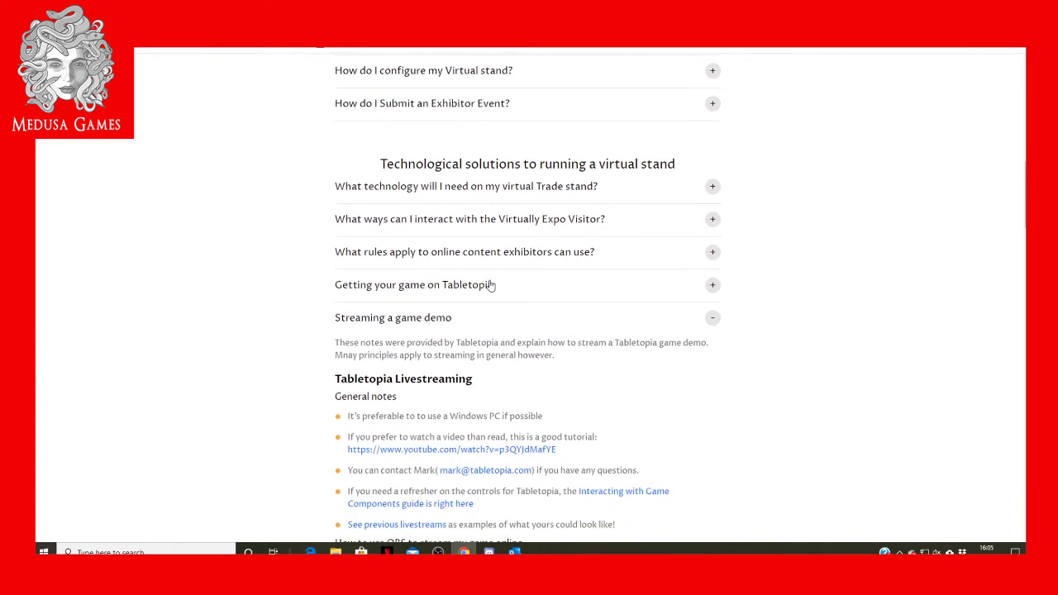
{"action": "scroll", "coordinate": [484, 291], "scroll_direction": "down", "scroll_amount": 2}
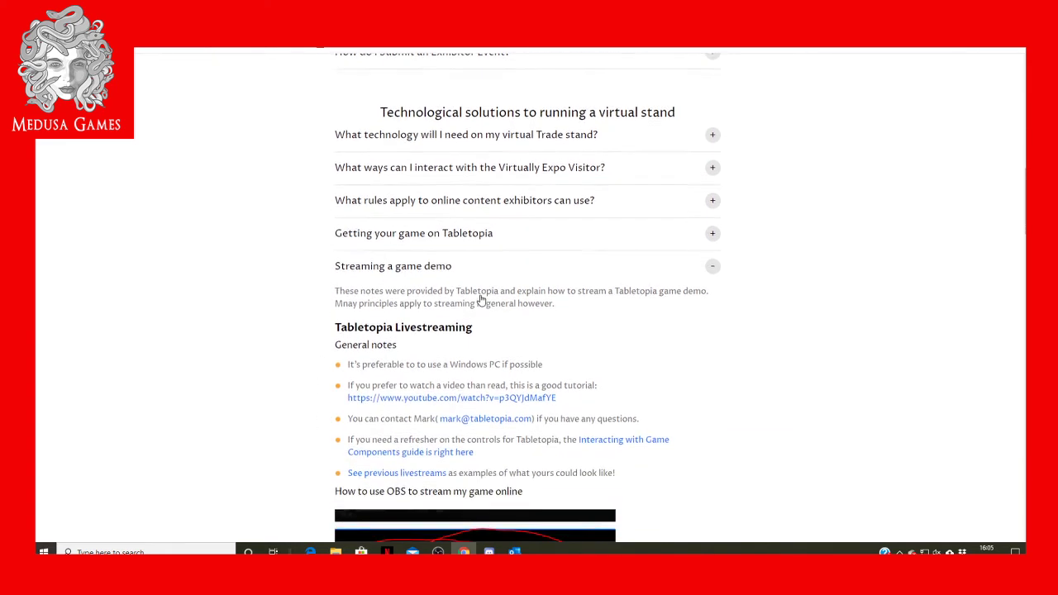
{"action": "scroll", "coordinate": [265, 367], "scroll_direction": "down", "scroll_amount": 2}
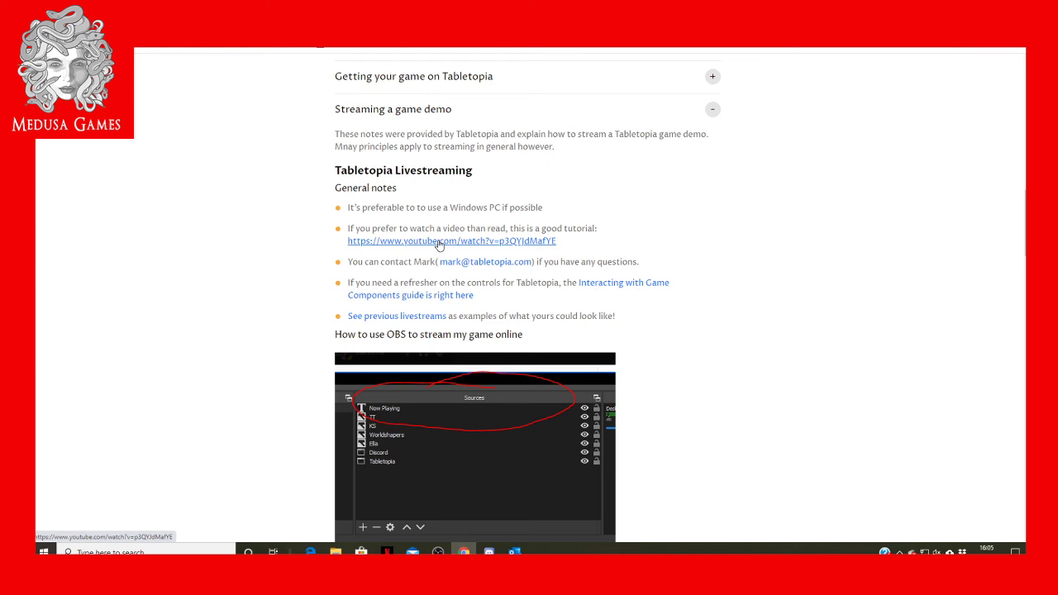
{"action": "scroll", "coordinate": [302, 303], "scroll_direction": "down", "scroll_amount": 2}
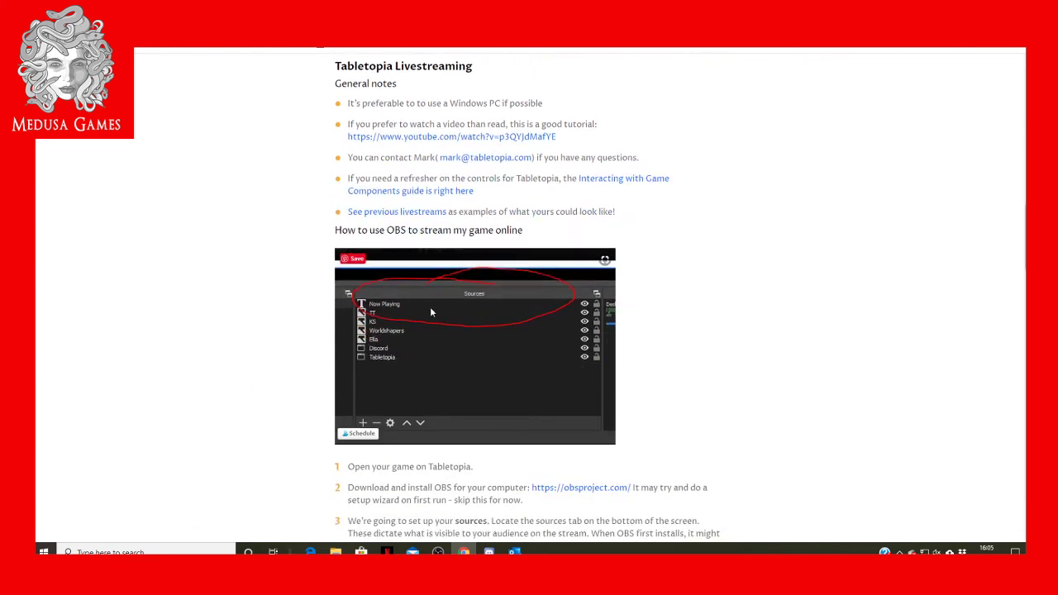
{"action": "scroll", "coordinate": [244, 370], "scroll_direction": "down", "scroll_amount": 5}
{"action": "scroll", "coordinate": [229, 366], "scroll_direction": "down", "scroll_amount": 5}
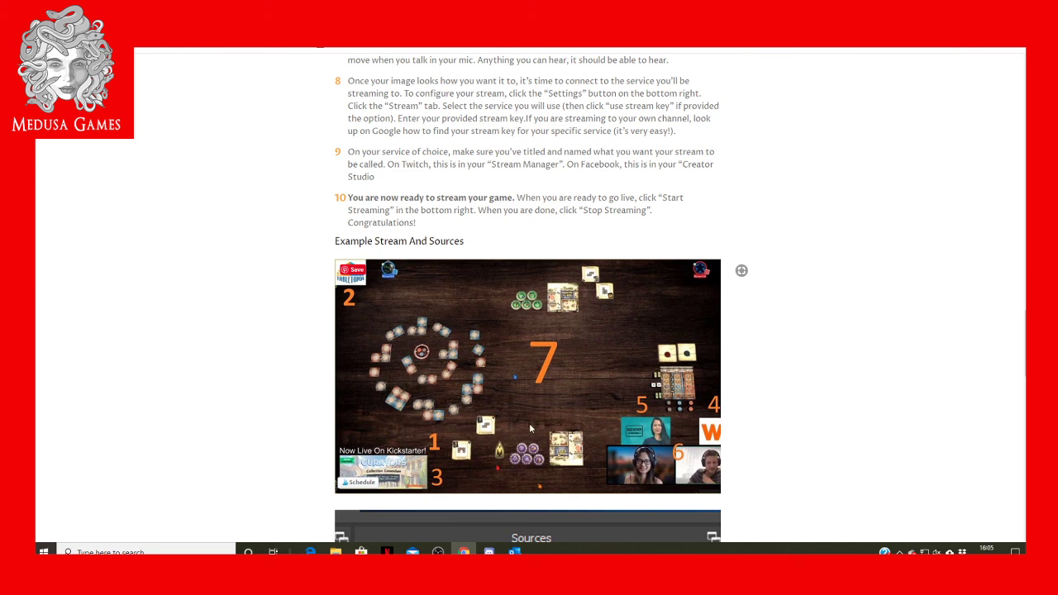
{"action": "scroll", "coordinate": [531, 425], "scroll_direction": "down", "scroll_amount": 1}
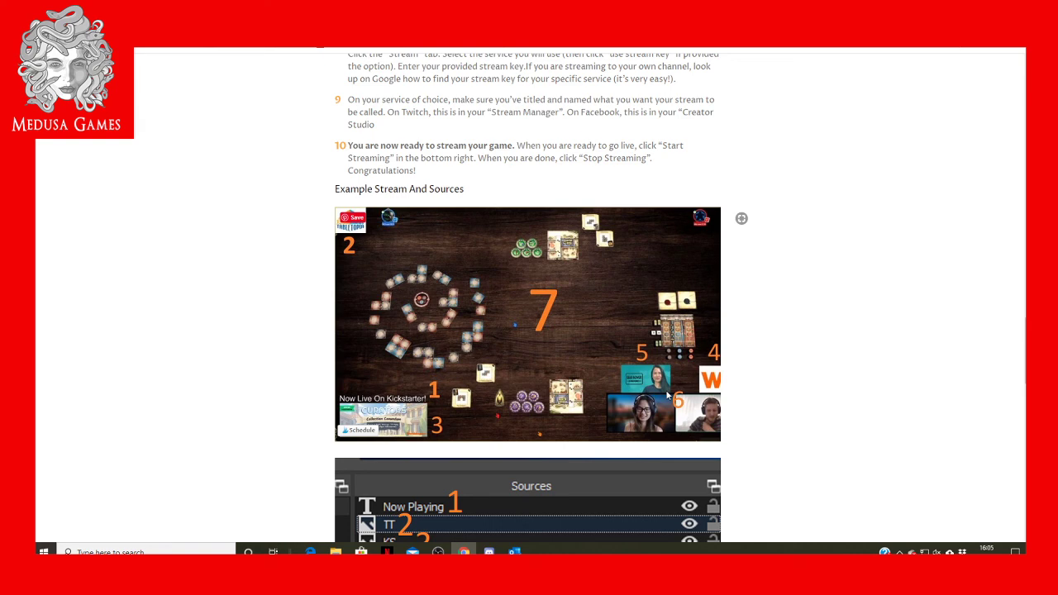
{"action": "scroll", "coordinate": [585, 346], "scroll_direction": "down", "scroll_amount": 3}
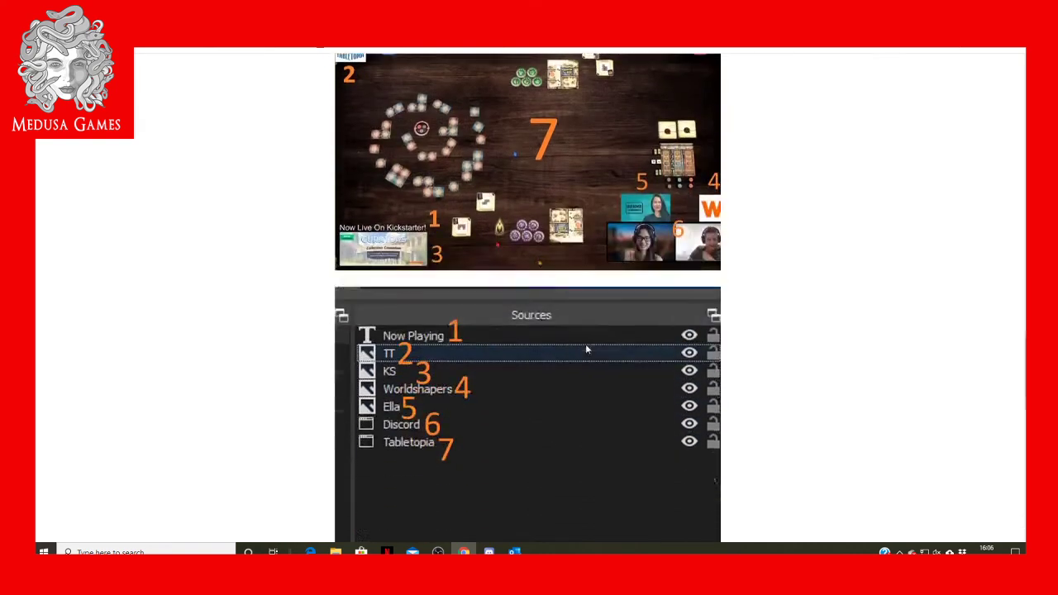
{"action": "scroll", "coordinate": [584, 343], "scroll_direction": "down", "scroll_amount": 10}
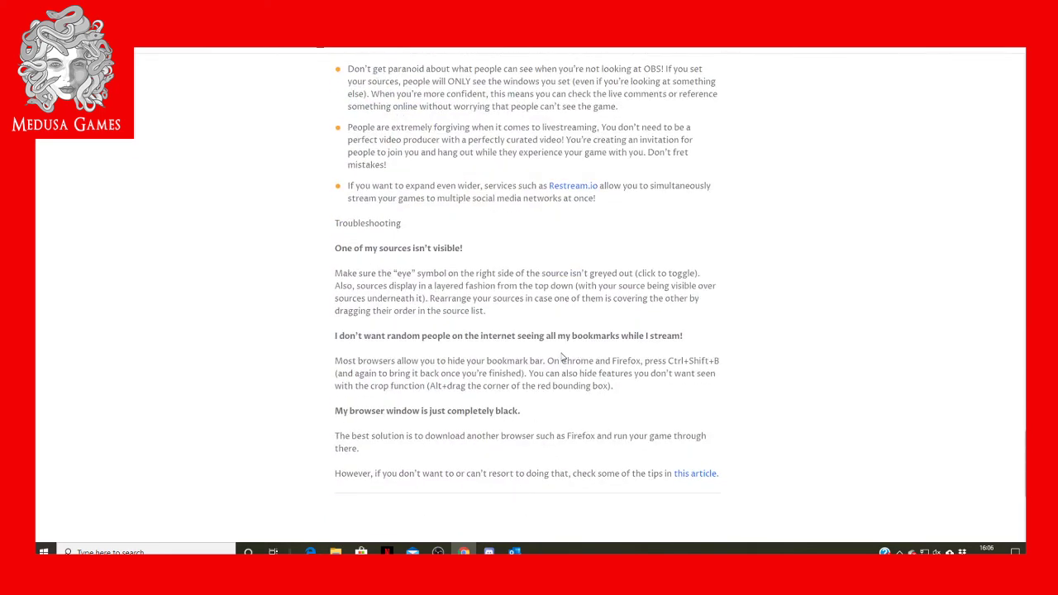
{"action": "scroll", "coordinate": [571, 356], "scroll_direction": "up", "scroll_amount": 9}
{"action": "scroll", "coordinate": [561, 356], "scroll_direction": "up", "scroll_amount": 5}
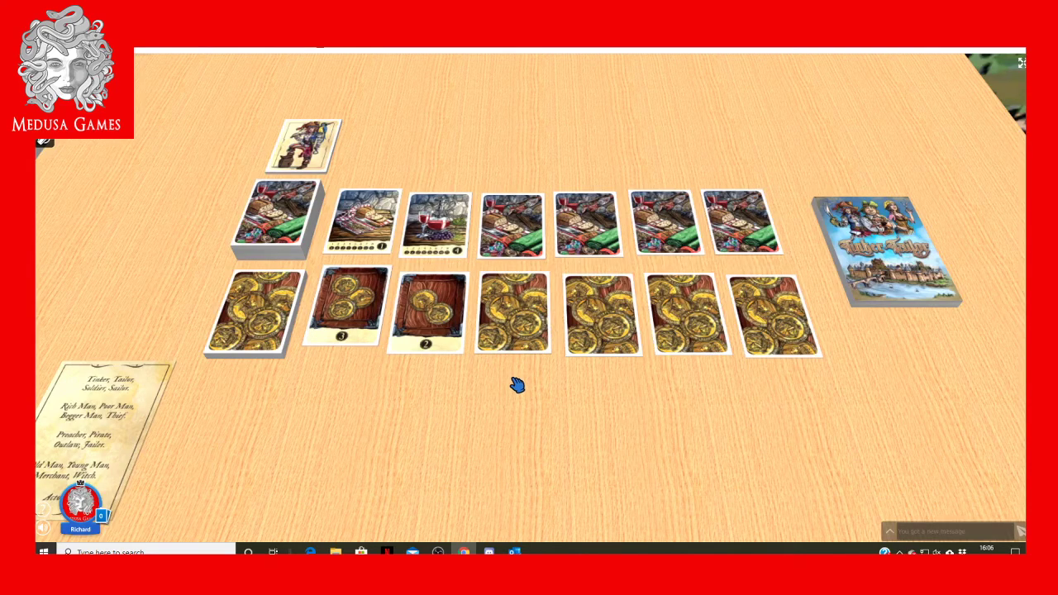
Step: Switch through Discord and OBS Studio, then bring the Tabletopia card table back to the front
{"action": "key", "text": "alt+Tab"}
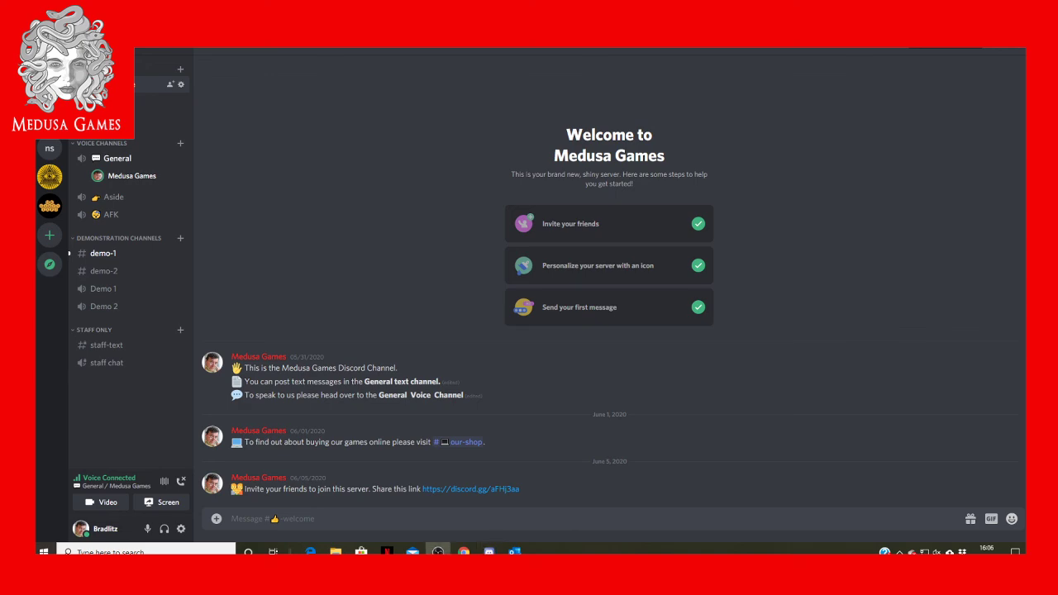
{"action": "left_click", "coordinate": [438, 551]}
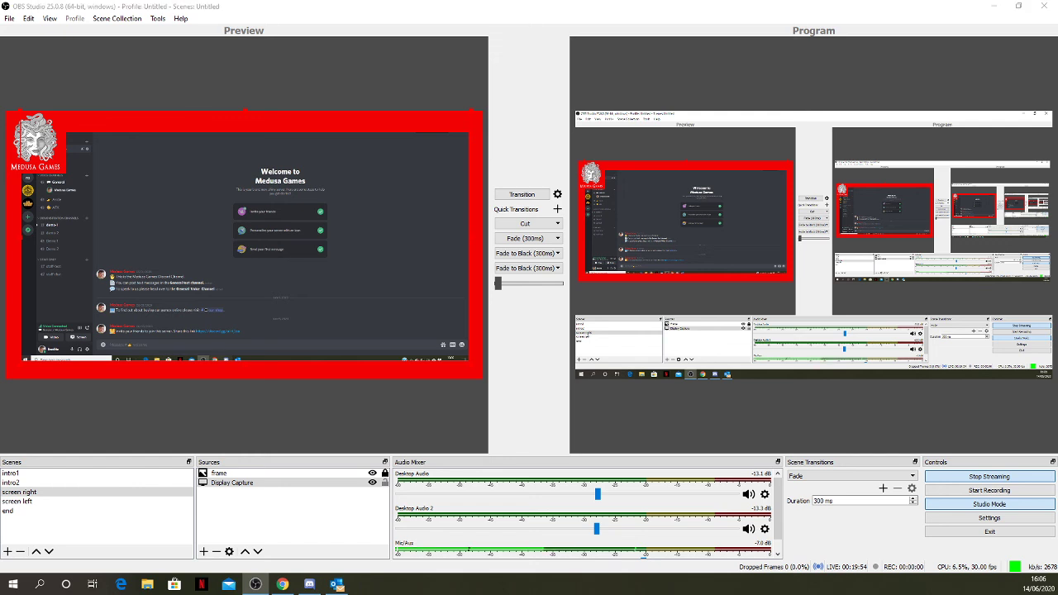
{"action": "key", "text": "alt+Tab"}
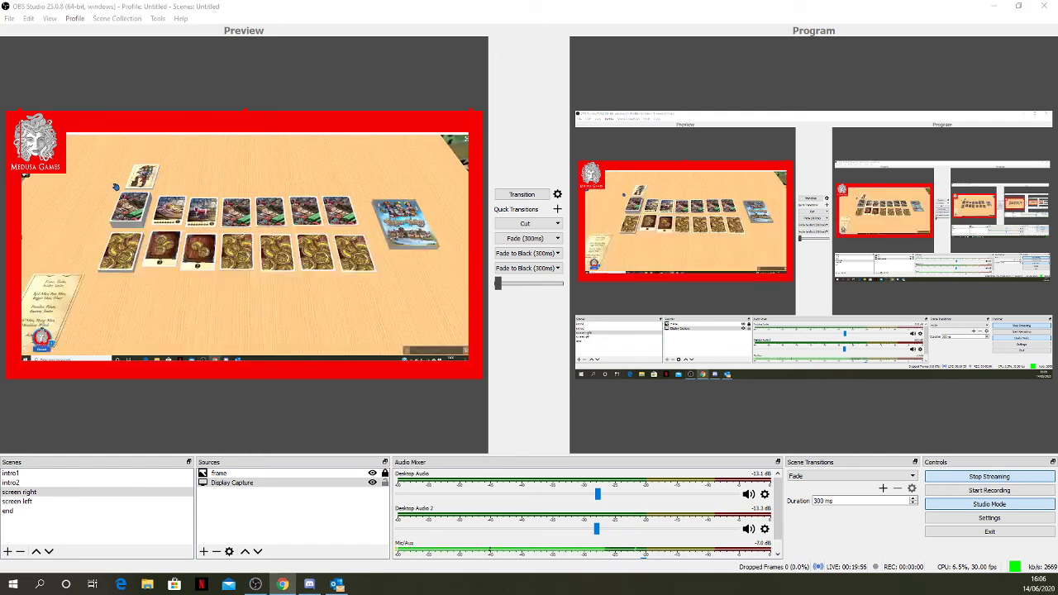